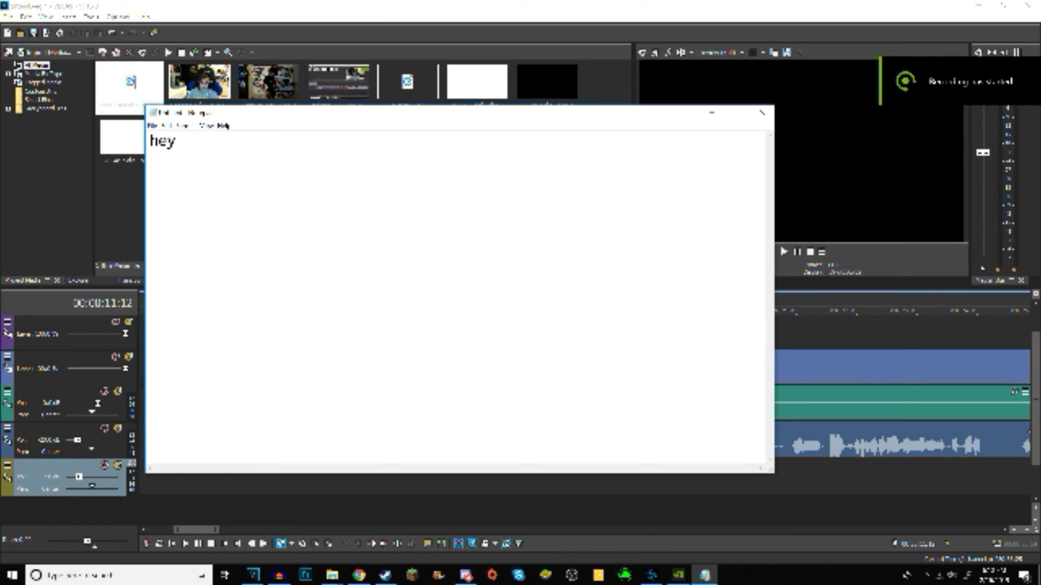
Step: Type the rest of the greeting so the note reads 'hey gize, today i will tech'
text(ize)
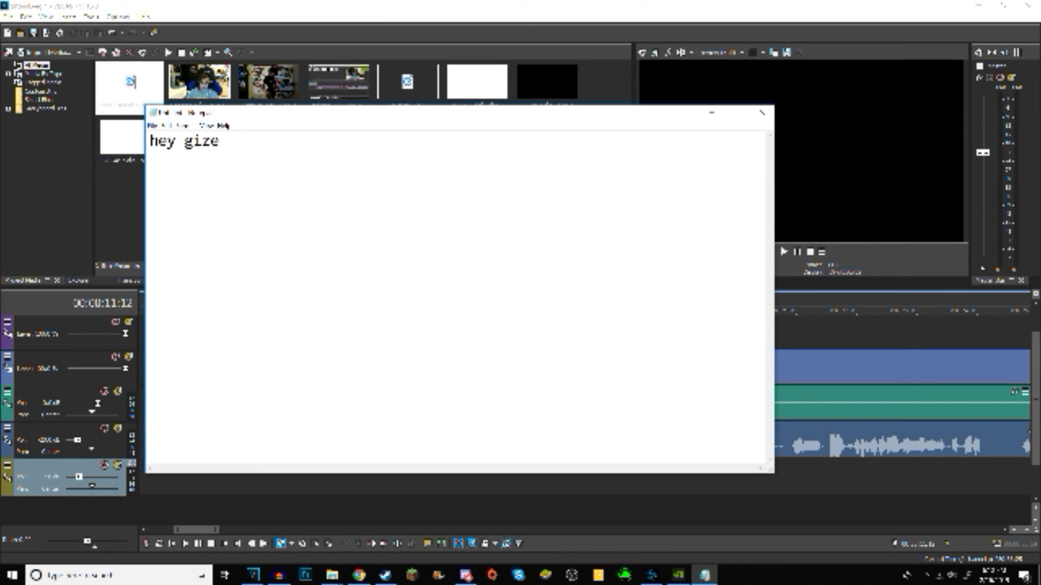
text(, today i wil)
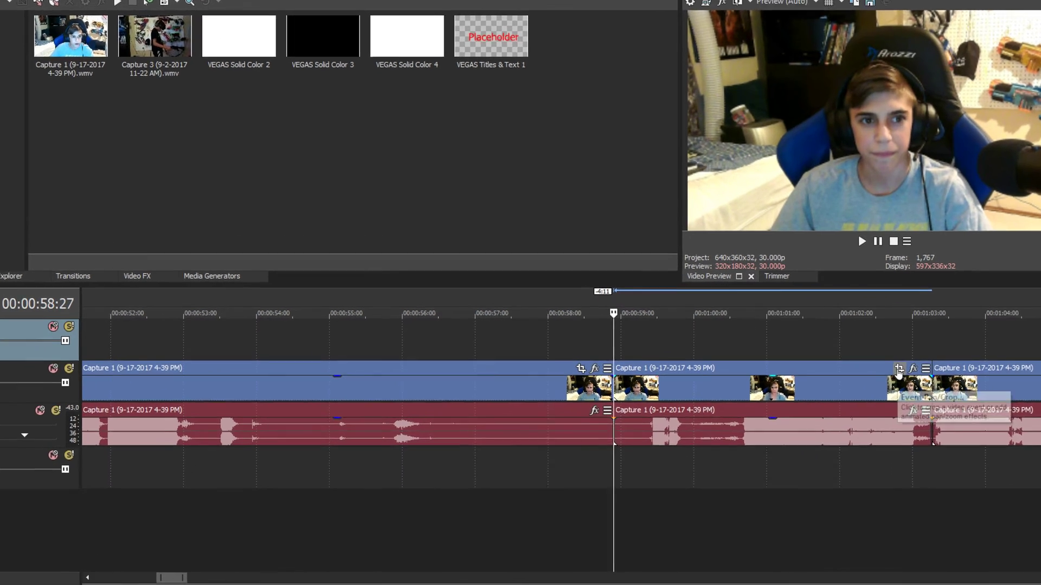
Step: Flip the Capture 1 webcam clip upside down by inverting its Pan/Crop box
click(899, 371)
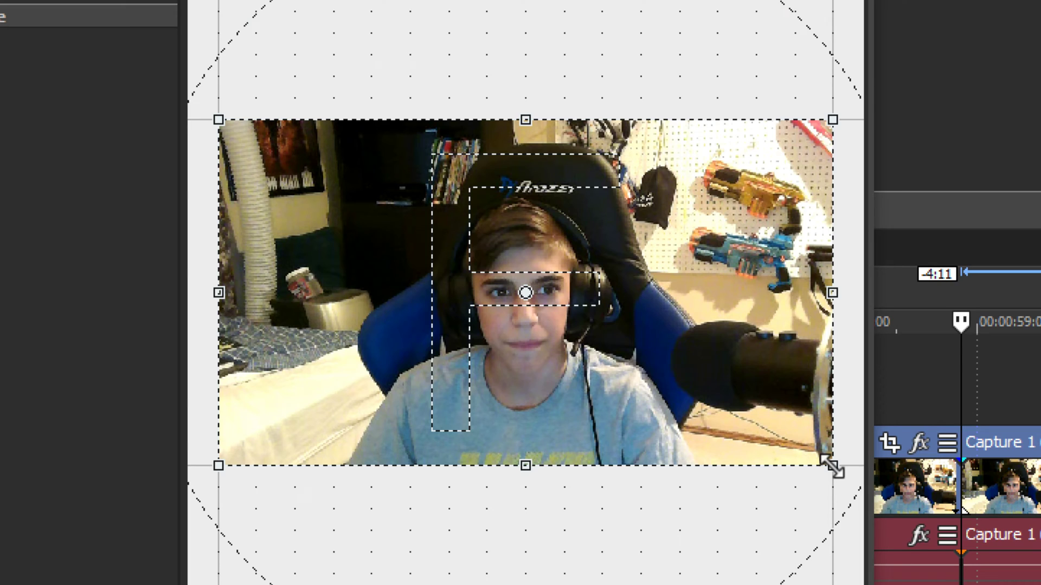
drag(834, 467, 220, 117)
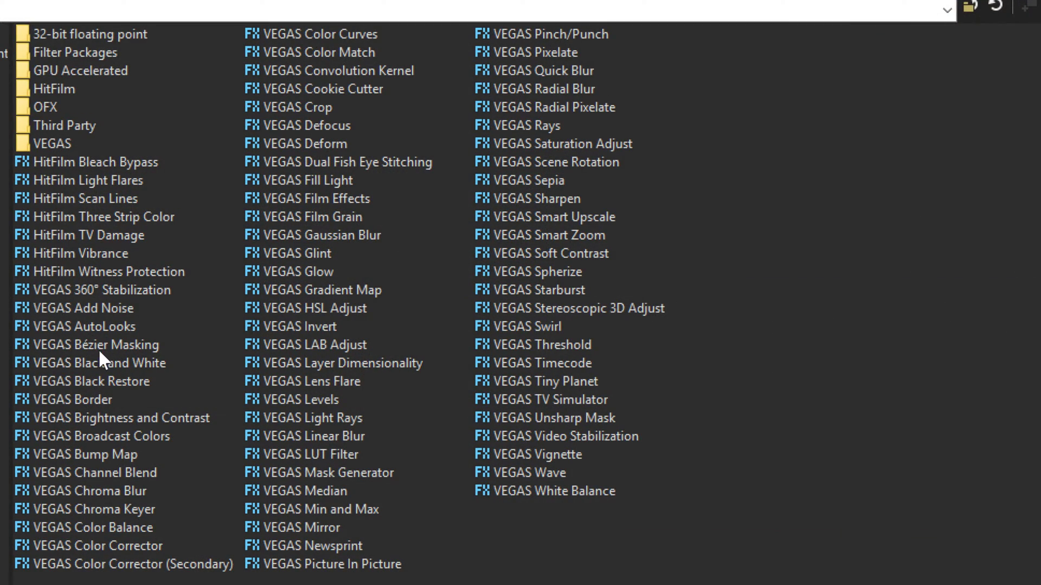
Step: Apply VEGAS Bézier Masking with Mask FX enabled and the mask box narrowed around the face
click(93, 343)
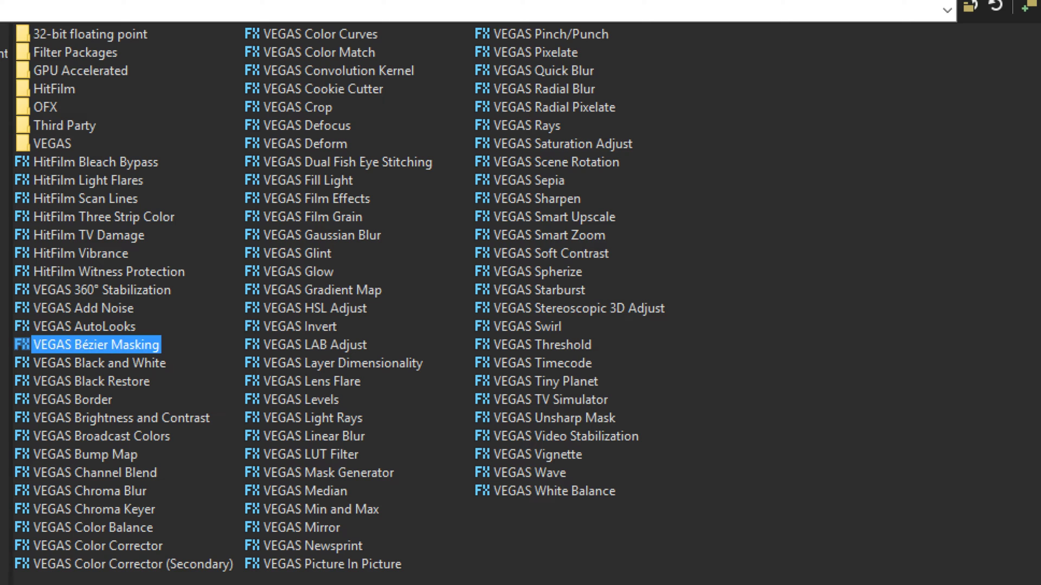
key(Return)
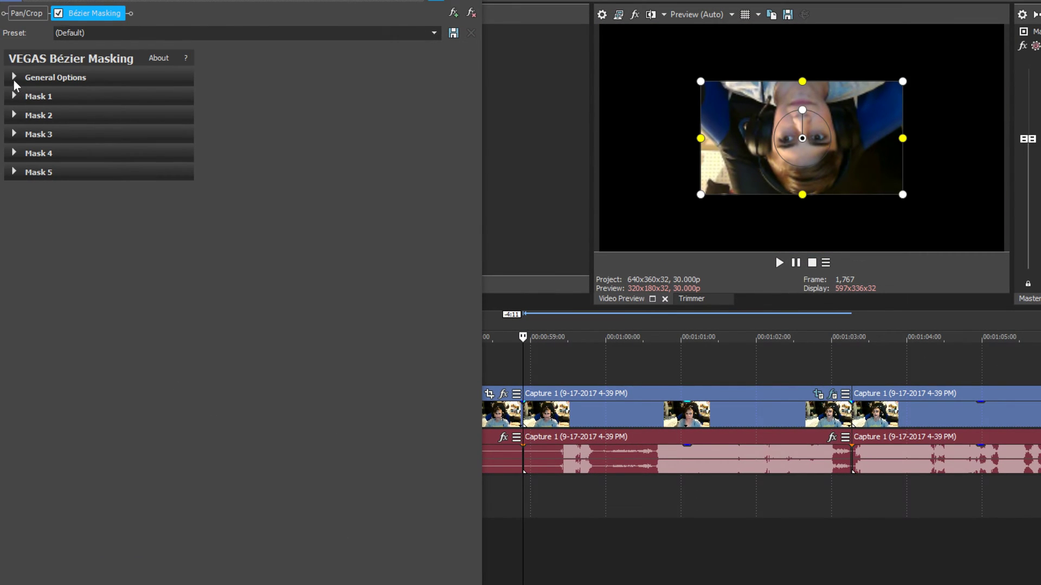
click(15, 78)
click(194, 114)
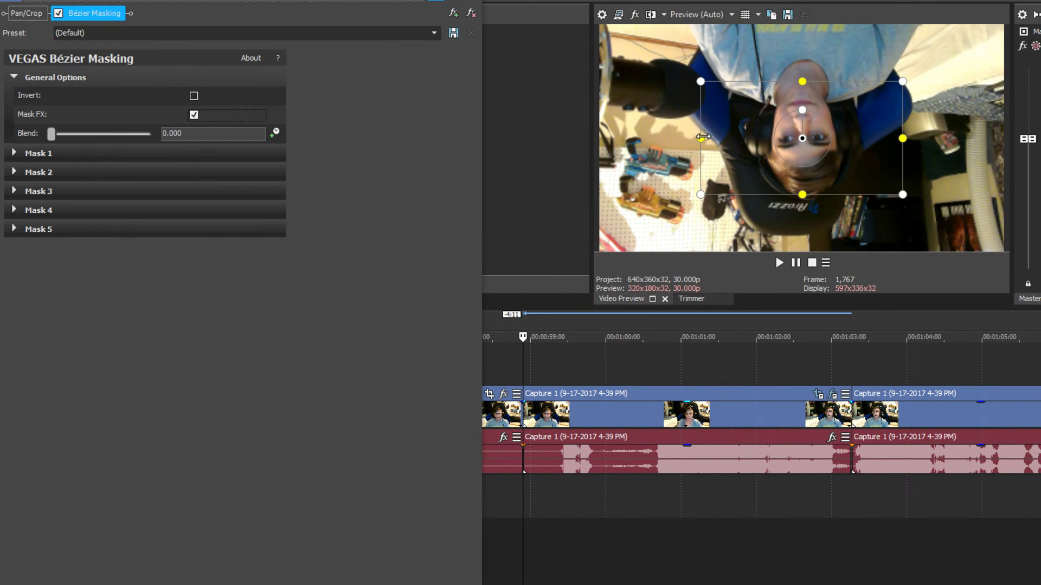
drag(701, 138, 761, 139)
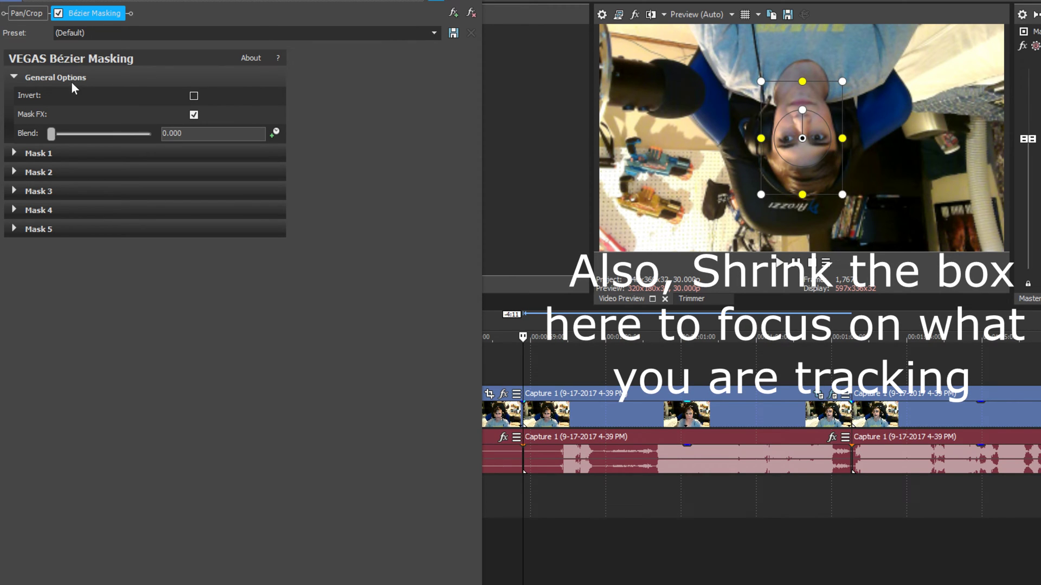
Step: Motion-track Mask 1 through the clip at High precision with a keyframe interval of 1
click(13, 153)
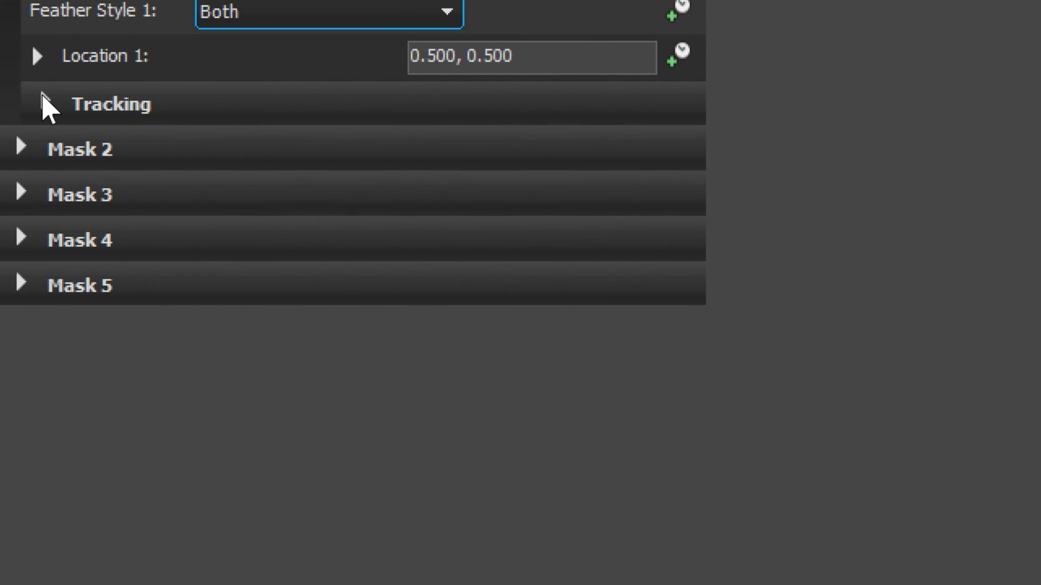
click(24, 343)
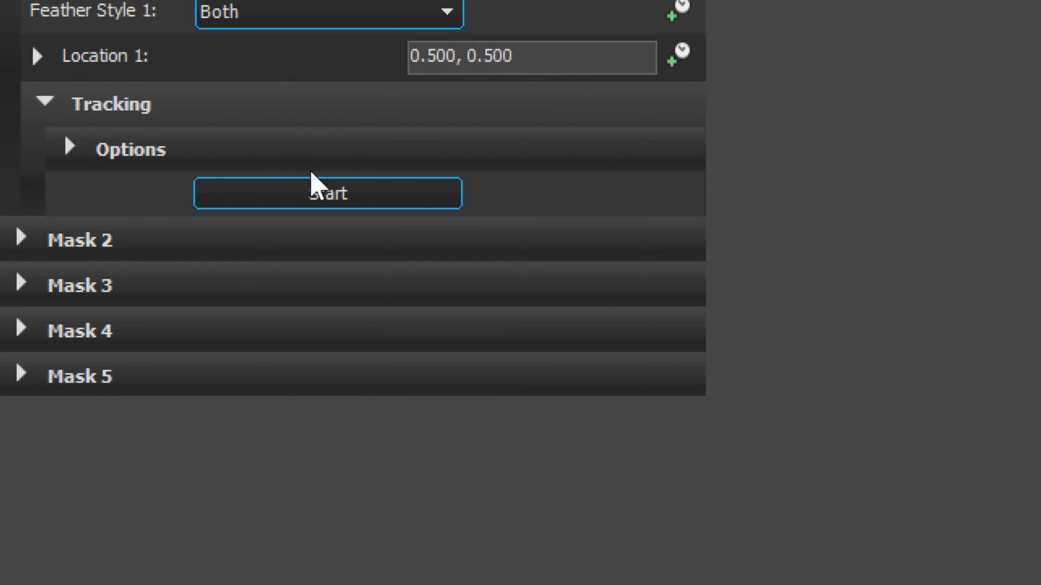
click(76, 156)
click(378, 199)
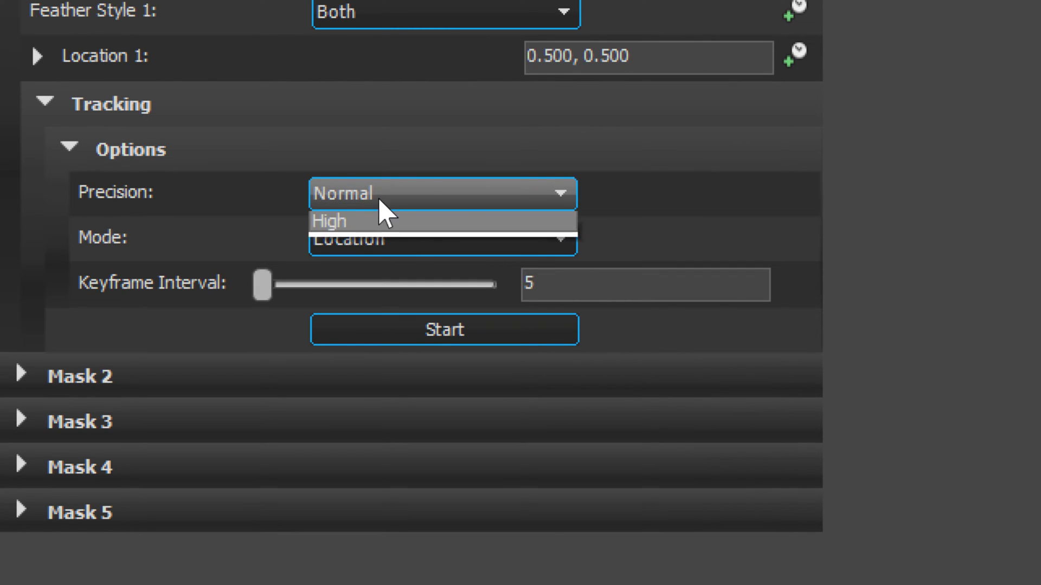
click(377, 221)
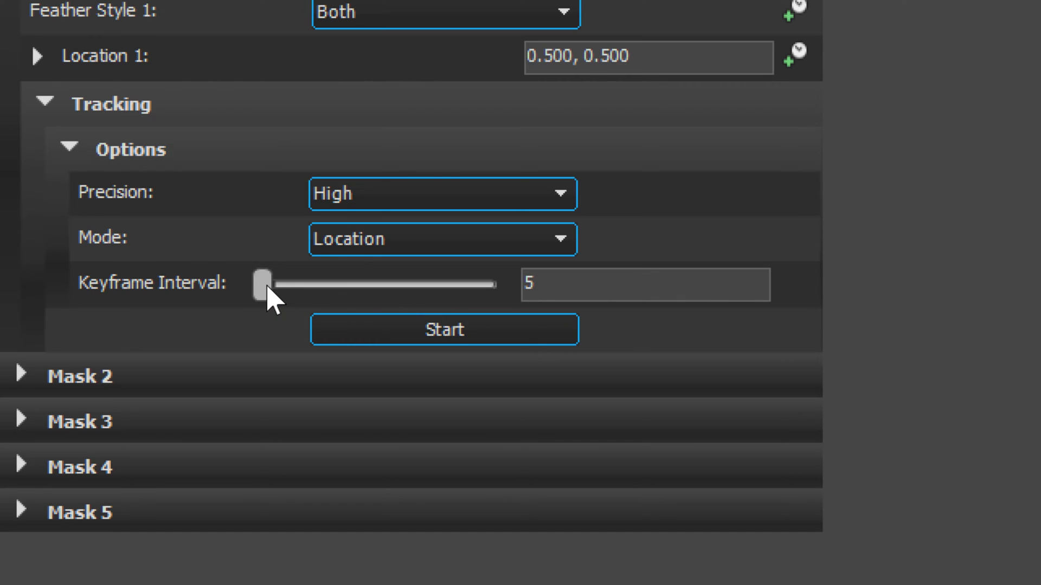
drag(267, 297, 261, 297)
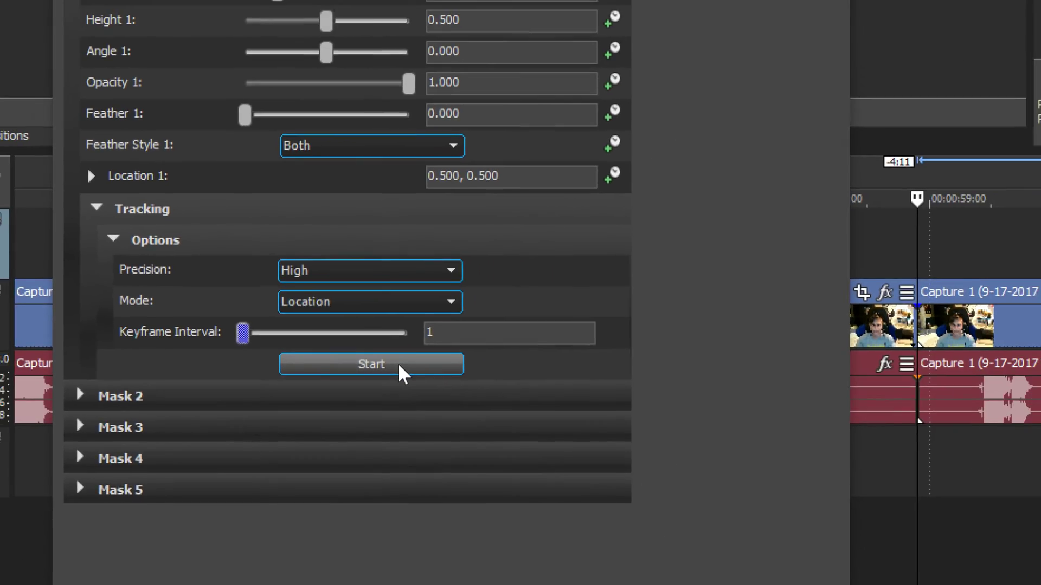
click(482, 332)
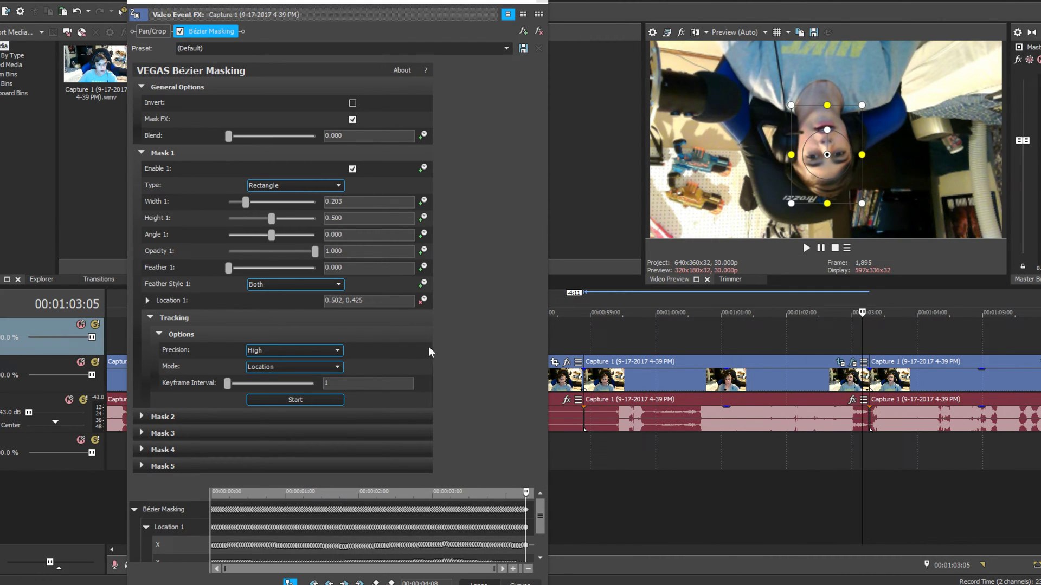
click(542, 3)
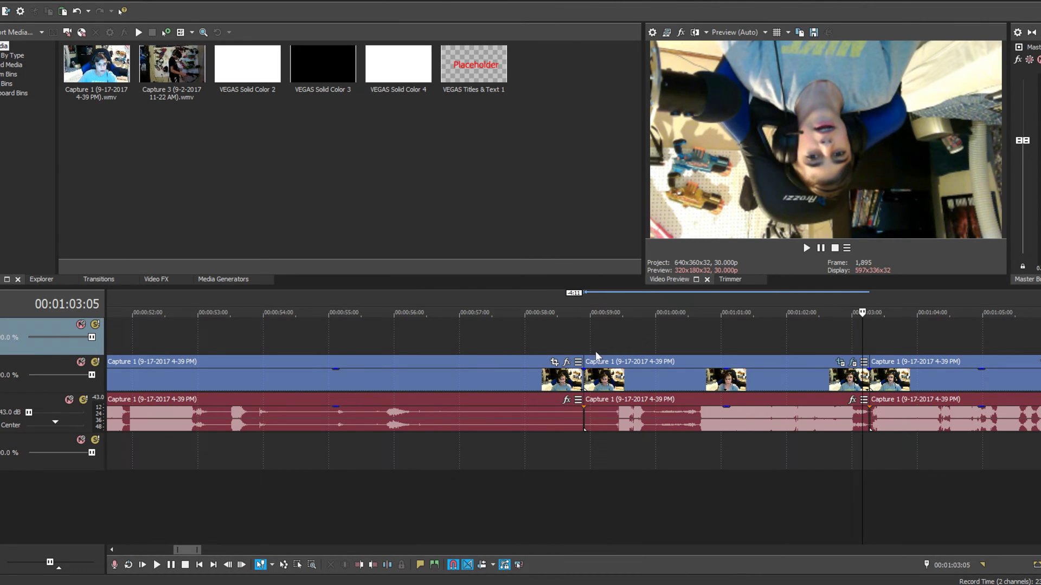
Step: Copy the tracked Capture 1 event and paste it onto new tracks at the event's start
right_click(604, 374)
click(651, 249)
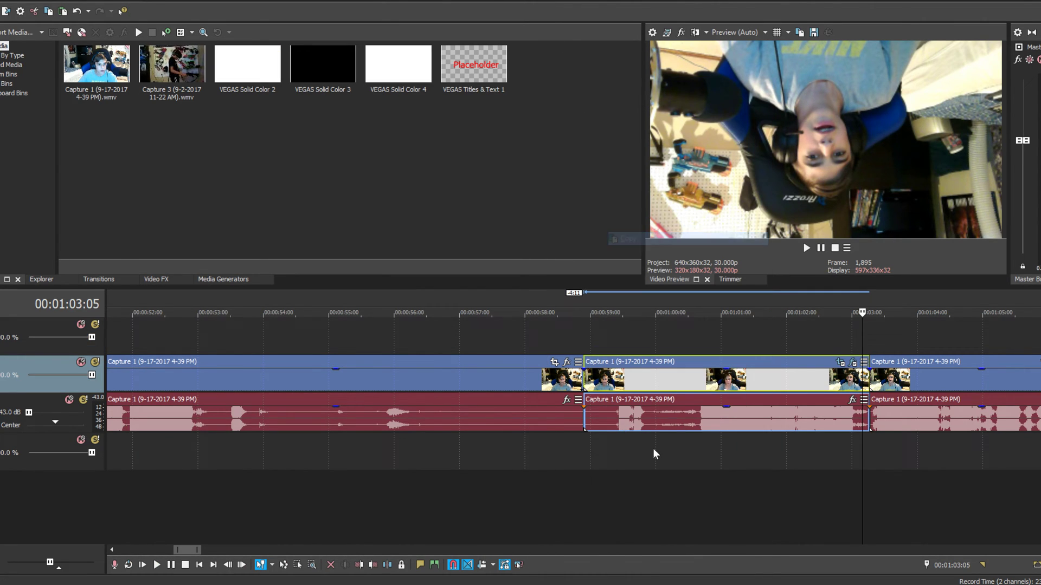
click(581, 332)
right_click(581, 333)
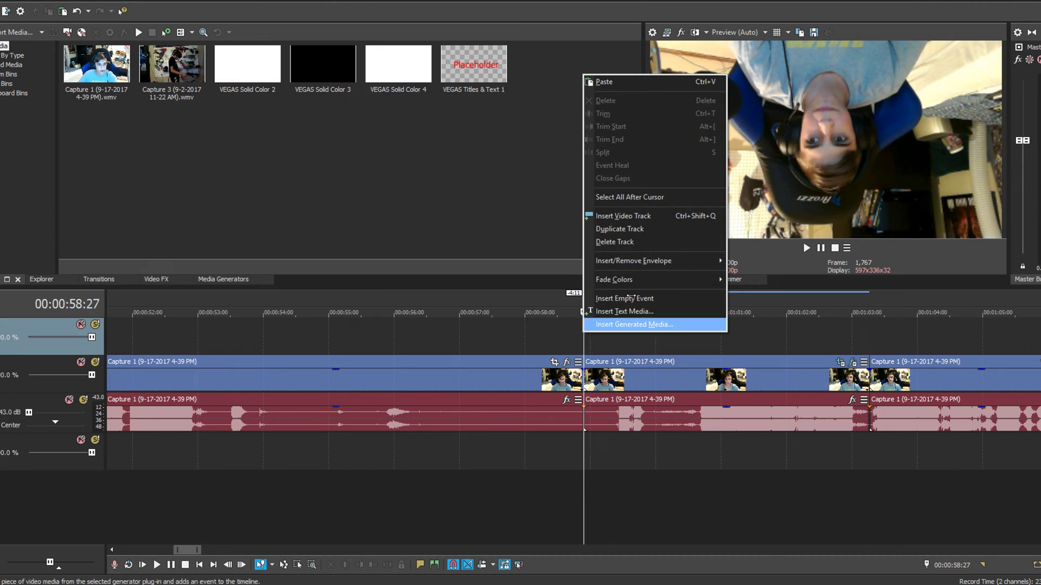
click(604, 80)
Step: Delete the duplicated audio track and select the pasted video copy on the top track
right_click(916, 373)
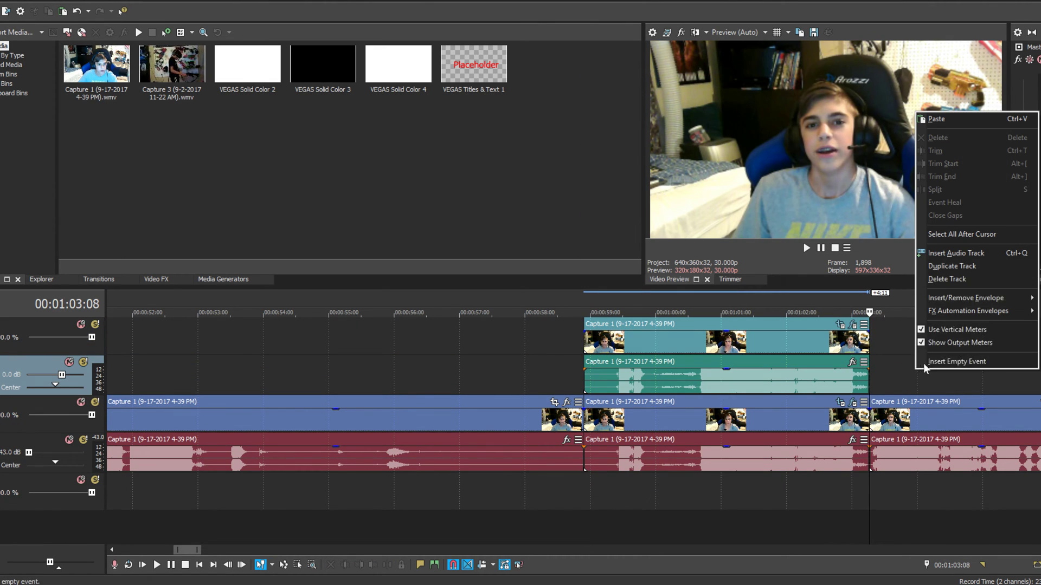
click(949, 279)
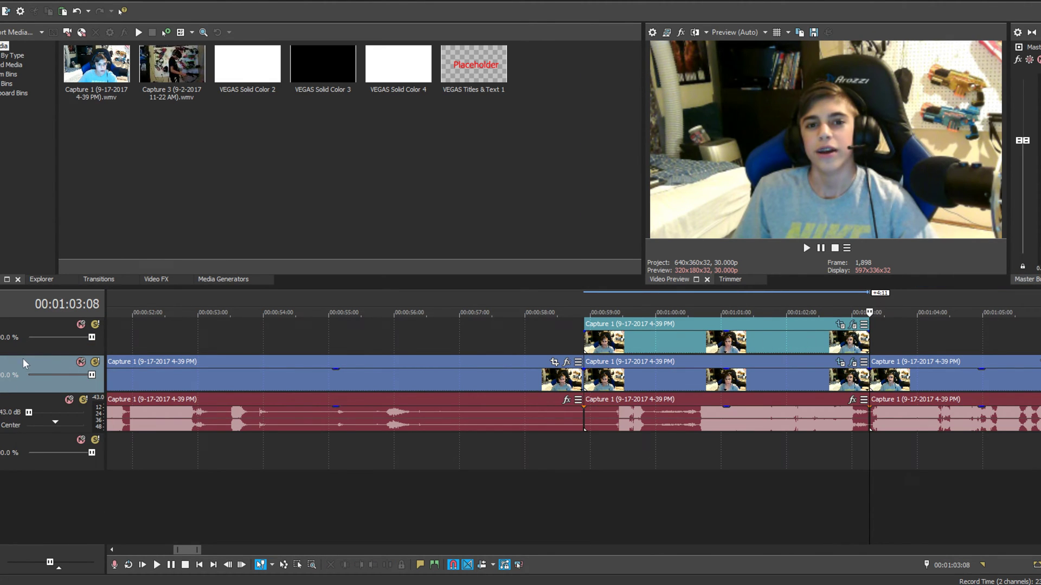
click(583, 336)
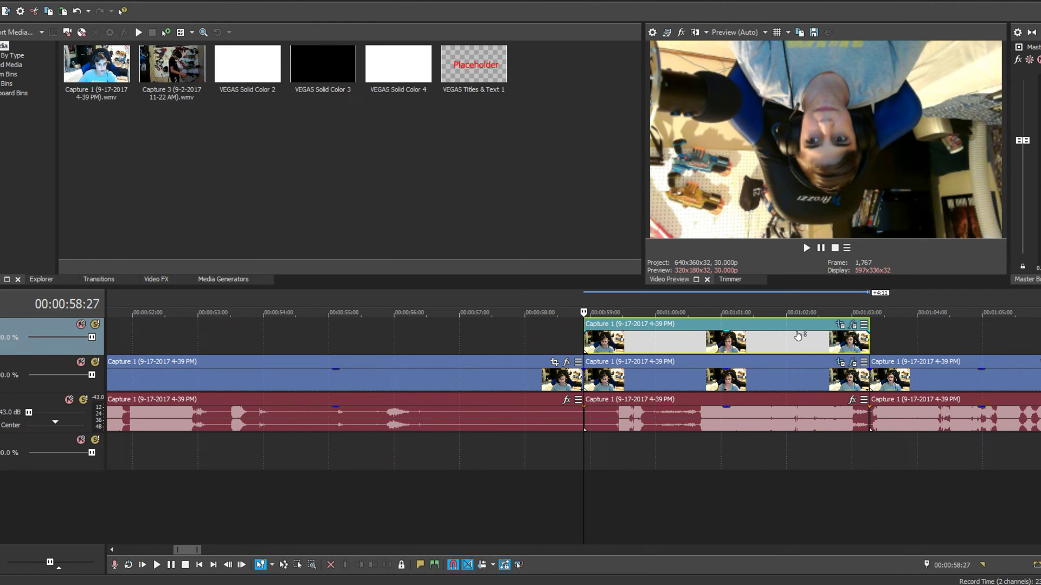
click(840, 324)
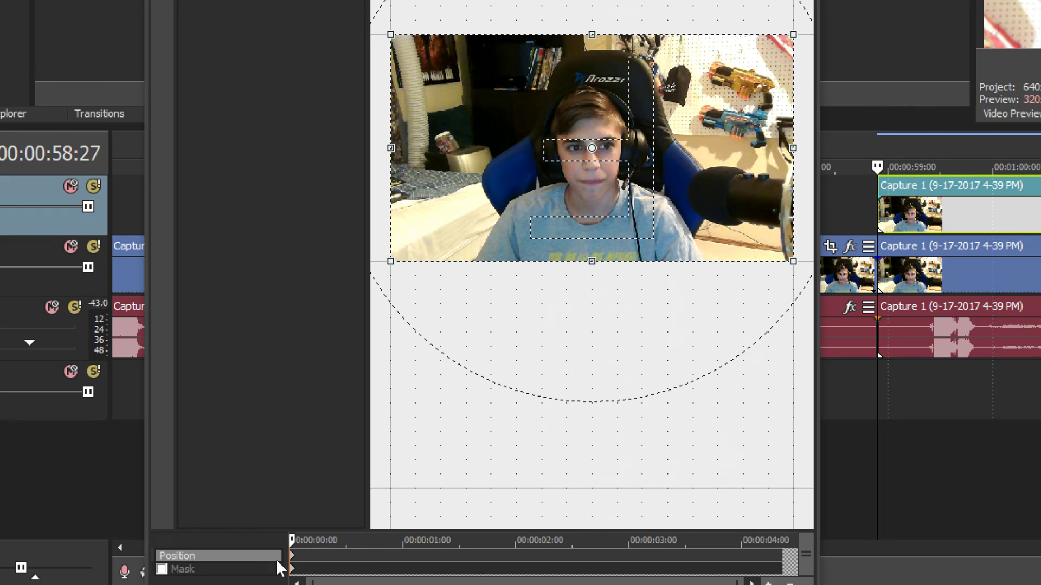
right_click(536, 198)
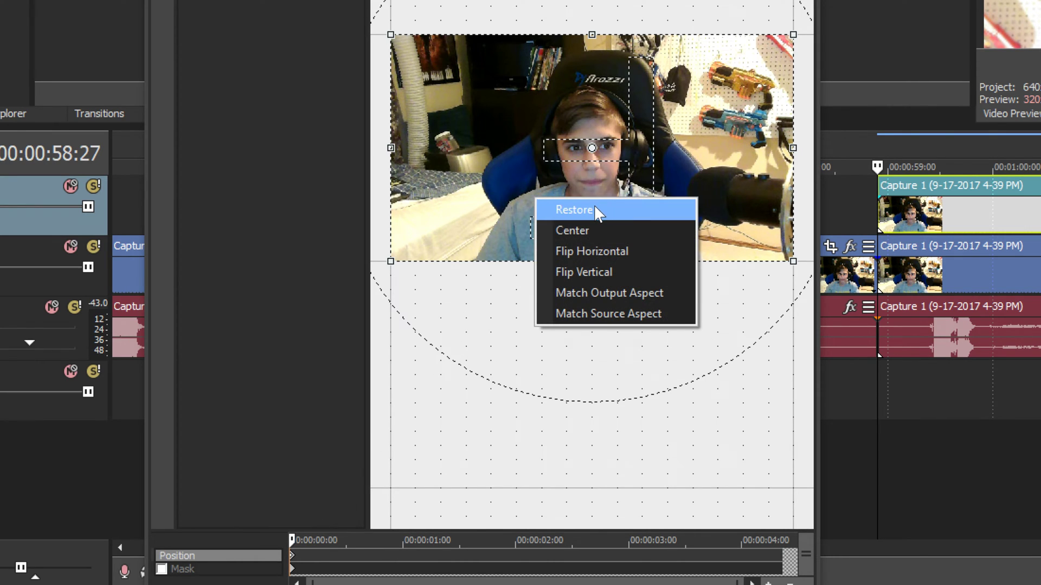
click(594, 209)
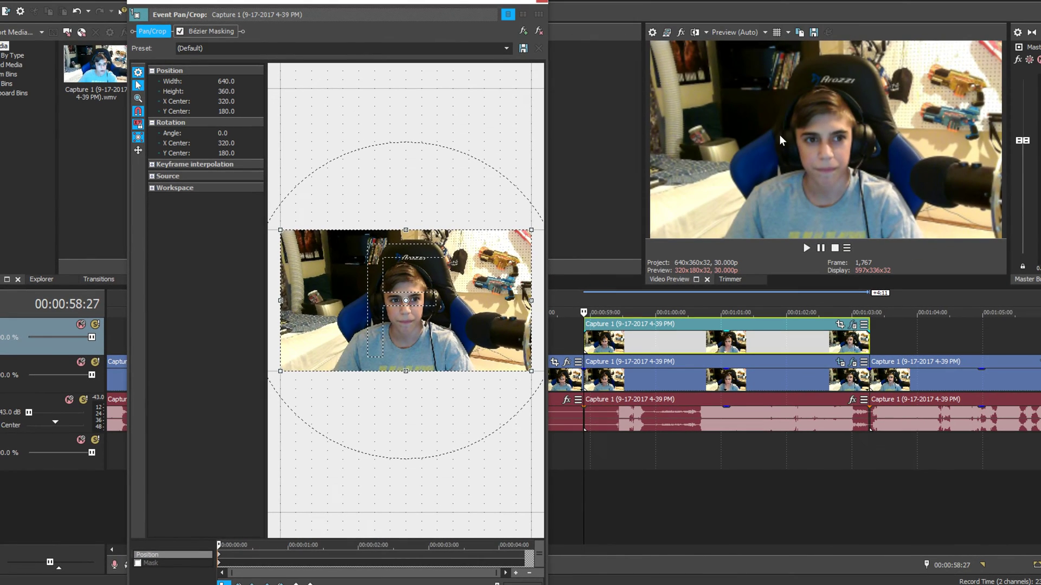
click(542, 3)
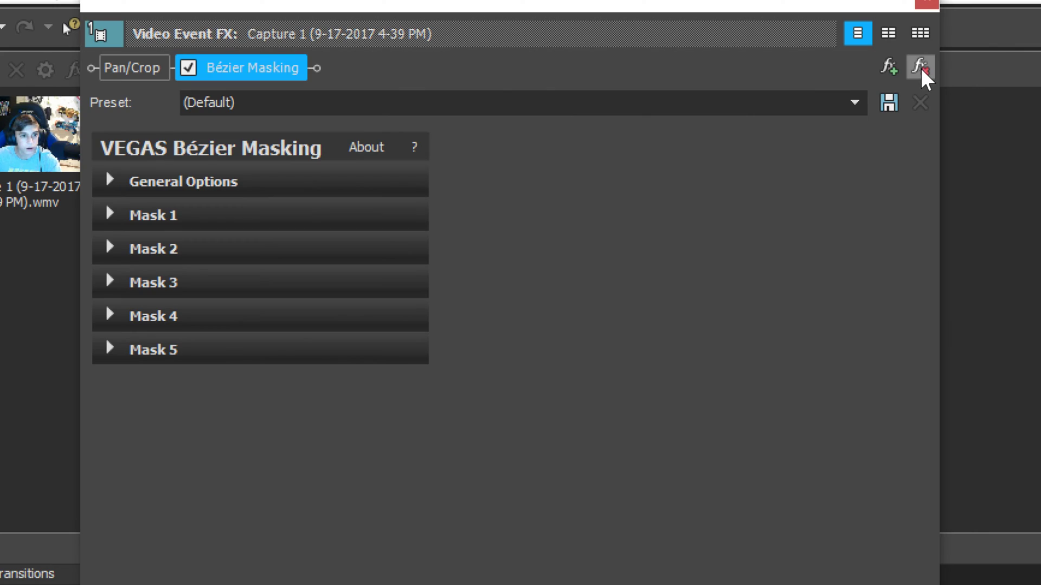
click(921, 68)
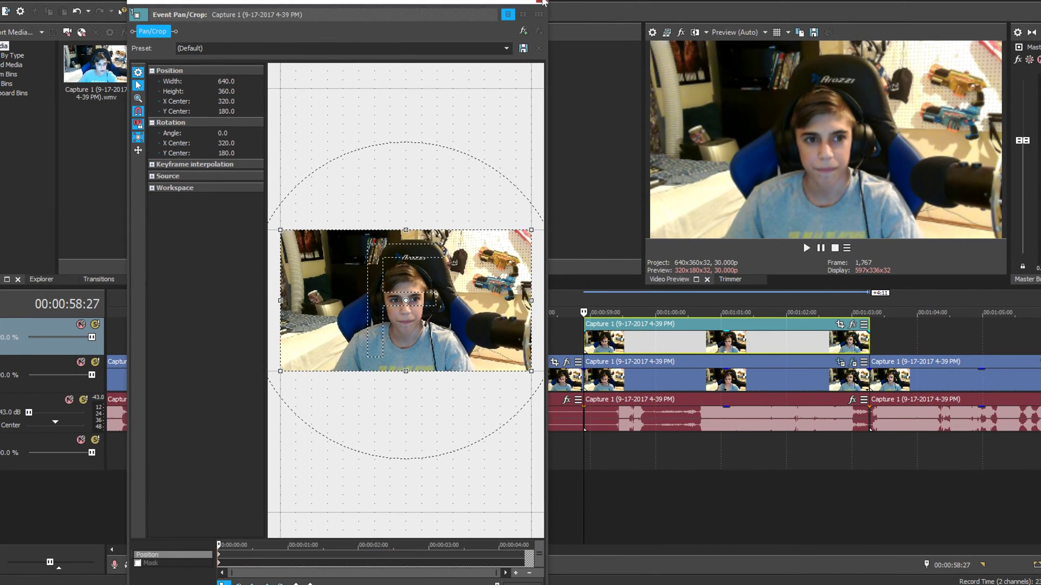
click(542, 2)
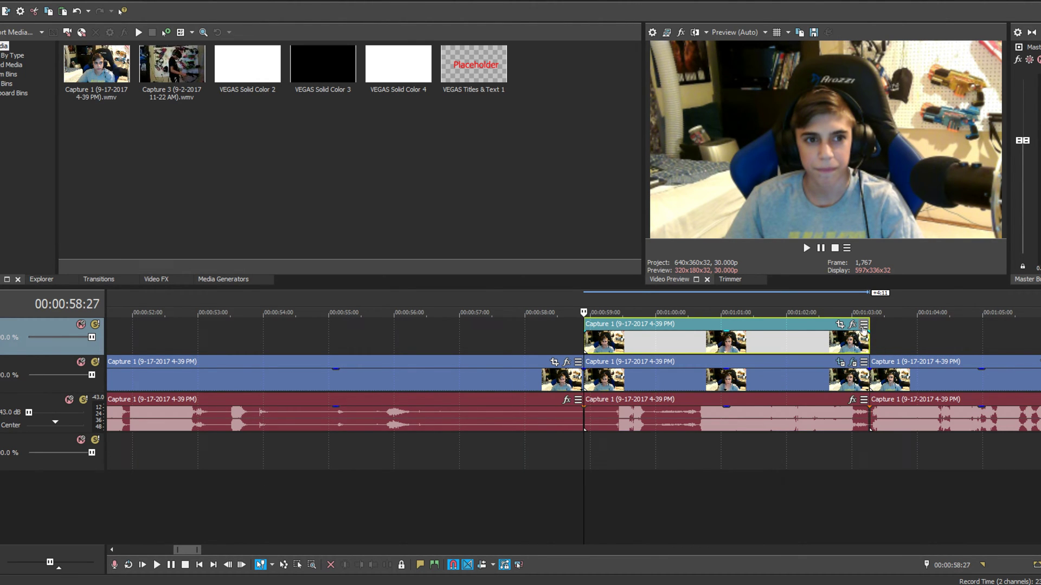
Step: Apply VEGAS Picture In Picture to the top Capture 1 copy, making a half-size inset
click(853, 325)
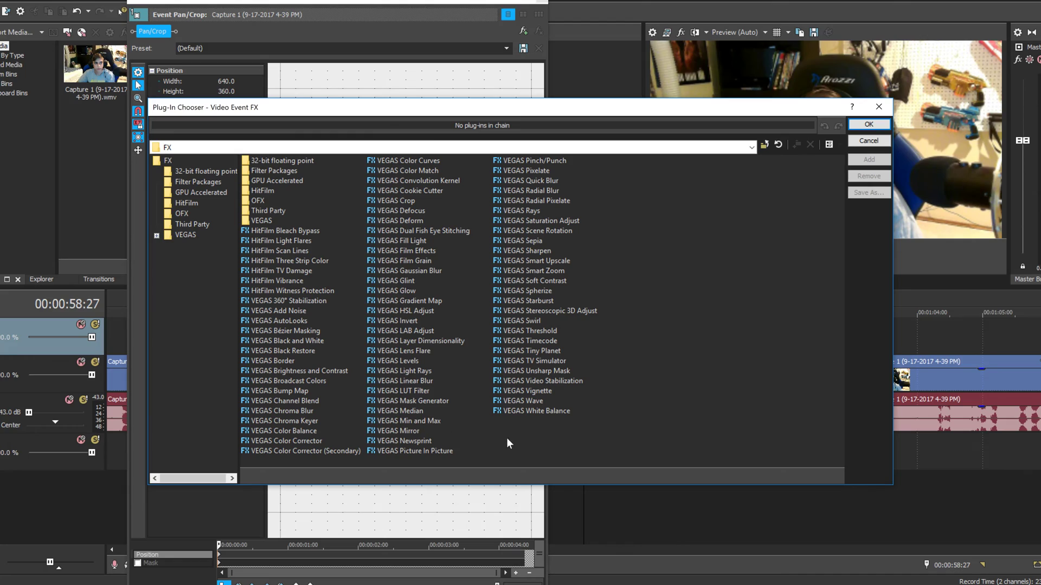
drag(789, 101, 592, 132)
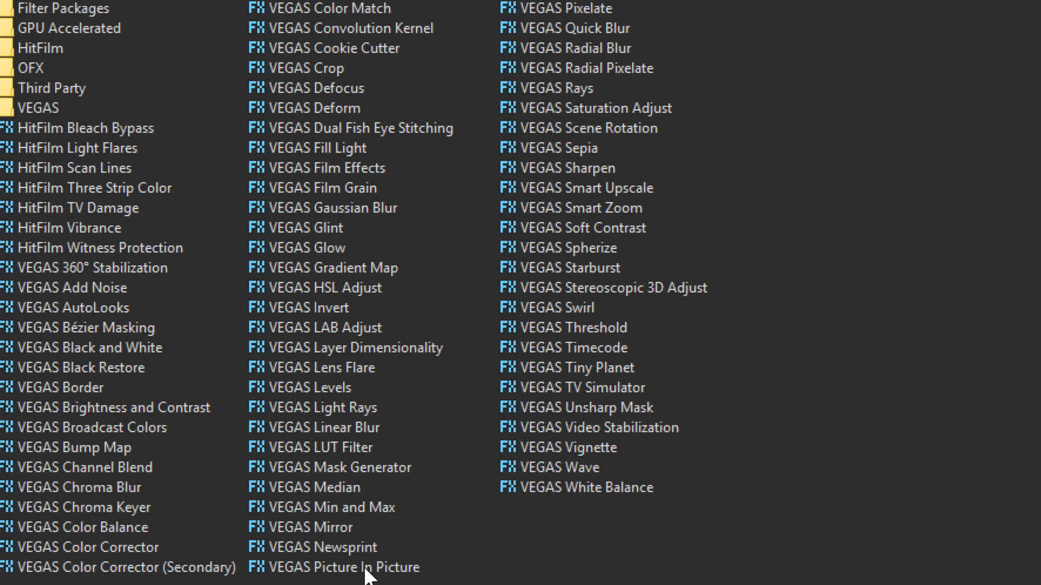
click(365, 569)
key(Return)
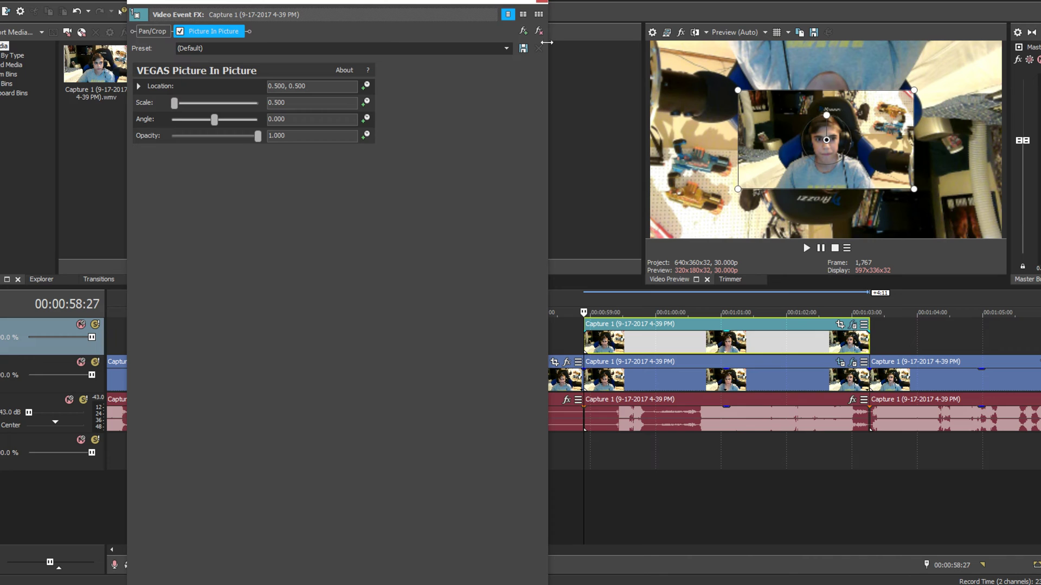
click(539, 2)
Step: Run the Copy Motion Track to PiP script on the masked clip and play back to check
click(645, 363)
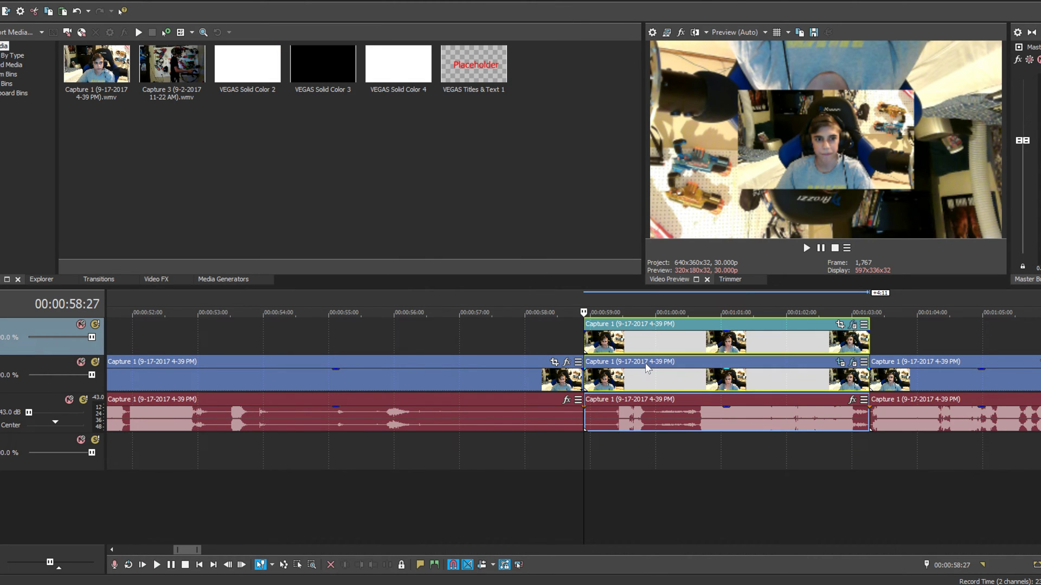
click(61, 2)
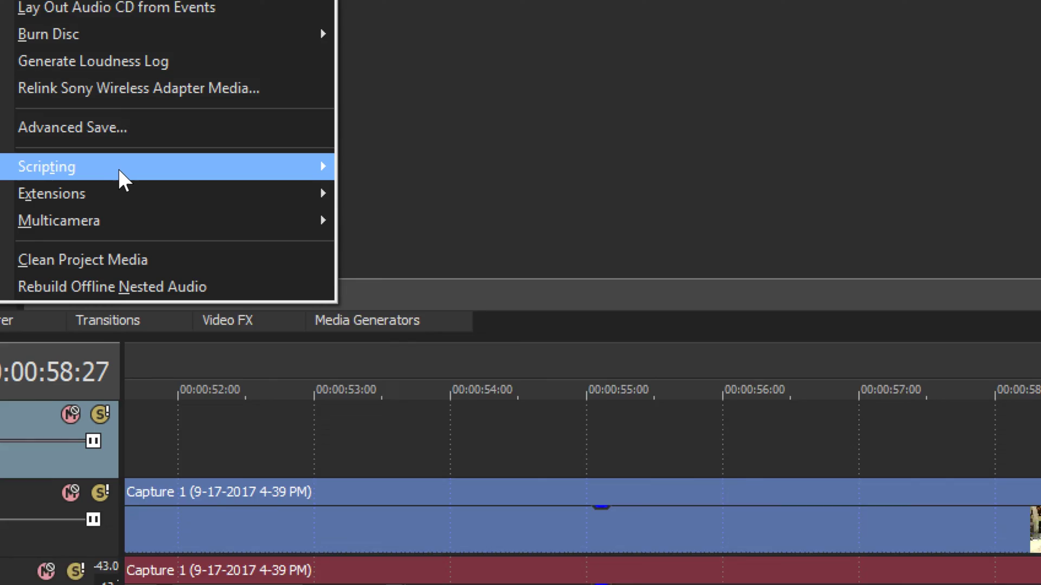
mouse_move(103, 211)
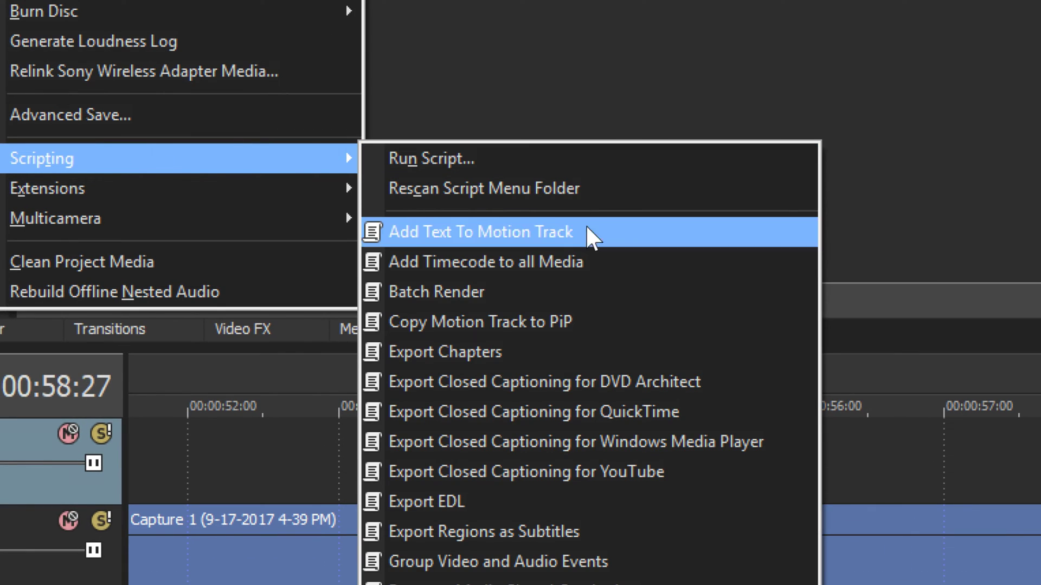
click(571, 321)
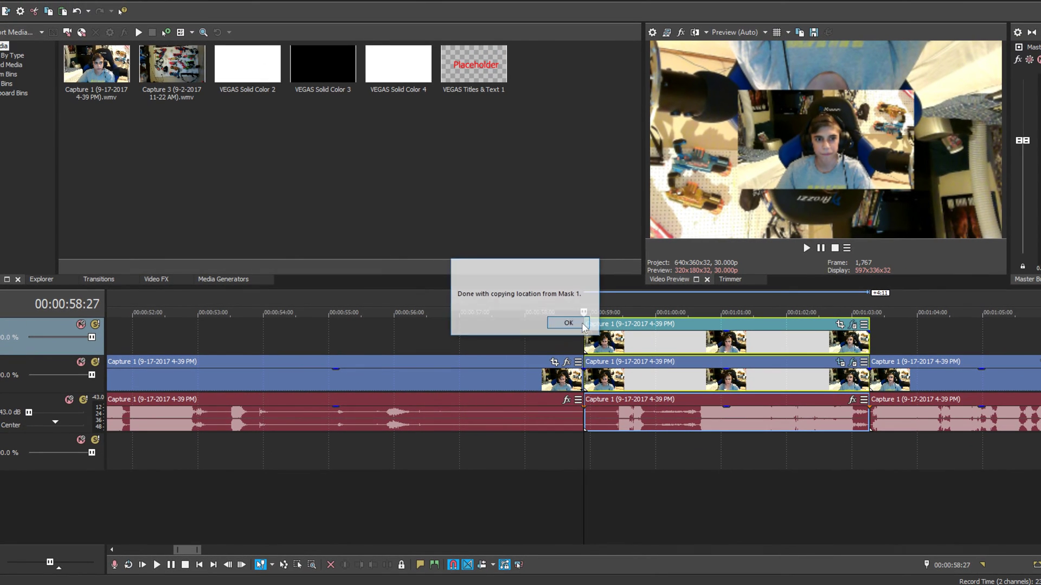
click(582, 324)
key(space)
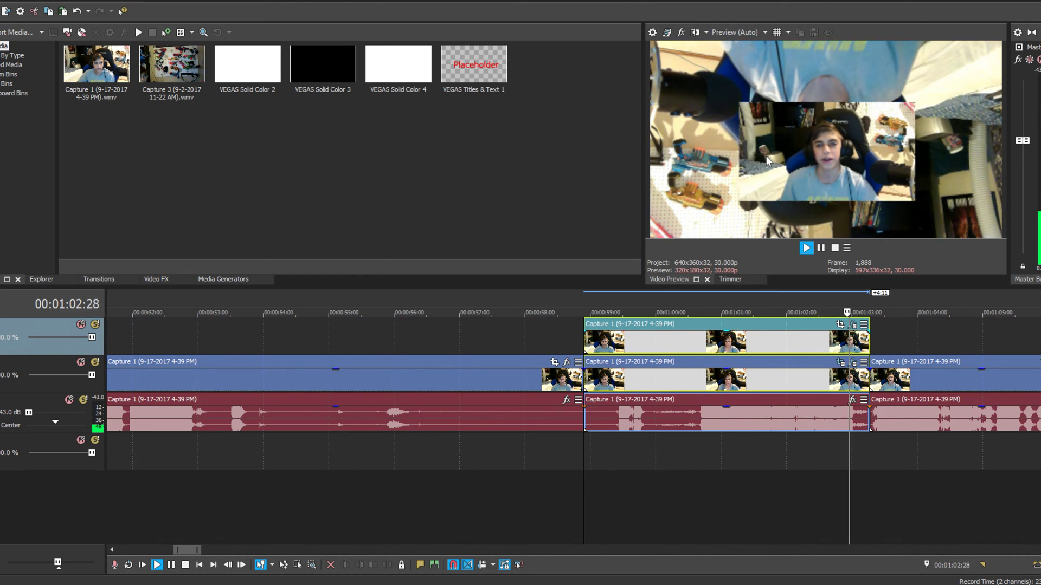
key(space)
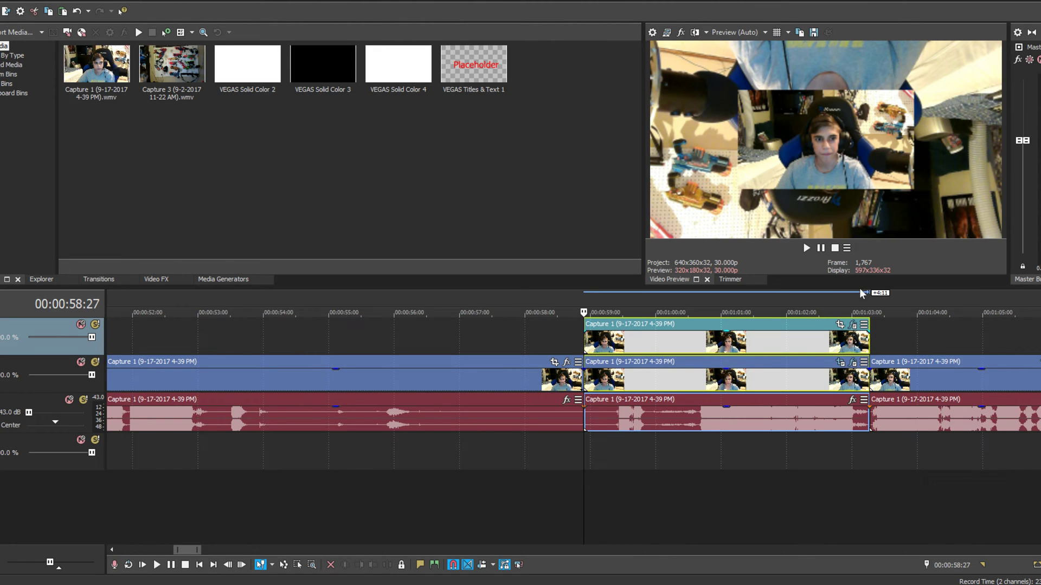
Step: Set the Picture In Picture scale to 1 and preview the result
click(840, 362)
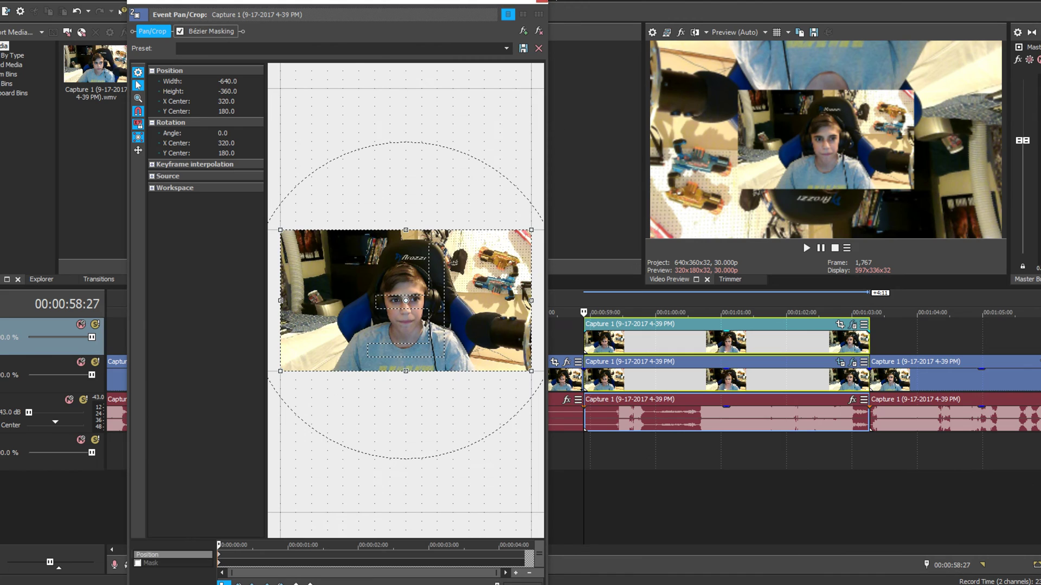
click(541, 2)
click(852, 325)
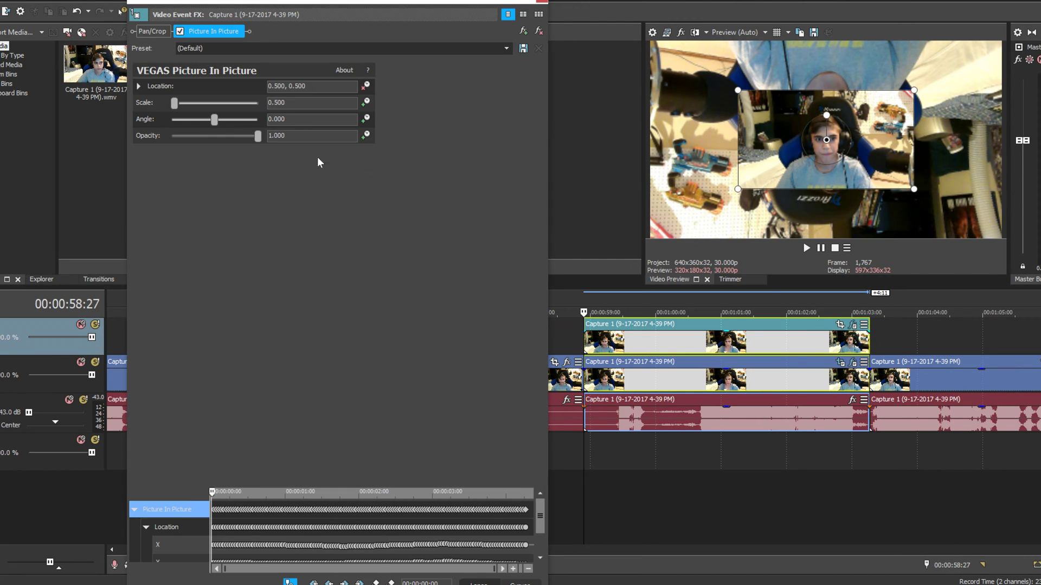
text(1)
key(Return)
click(541, 2)
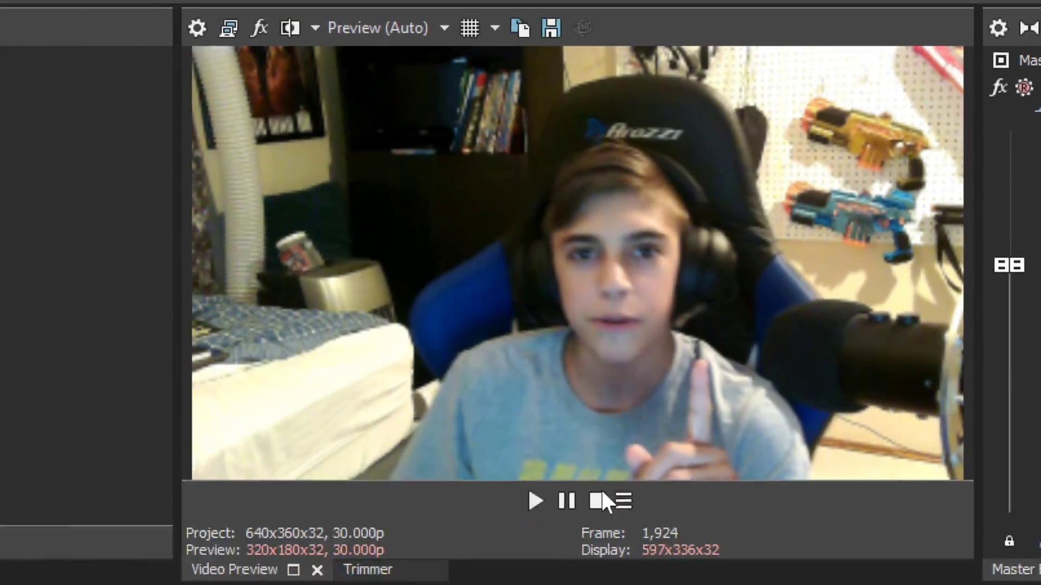
click(536, 565)
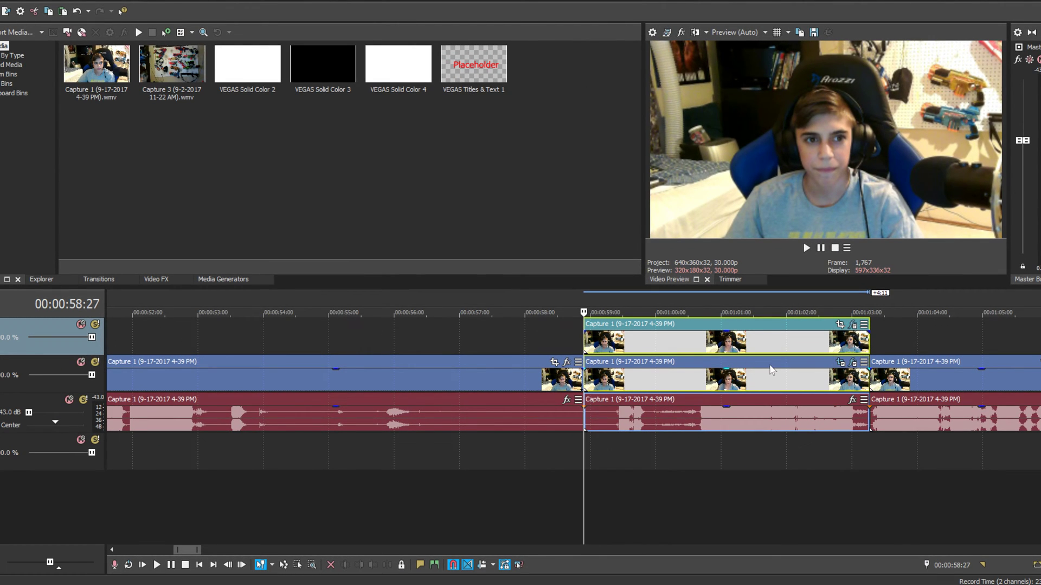
Step: Change the Picture In Picture scale to 1.5 and play the clip to check the zoom
click(852, 325)
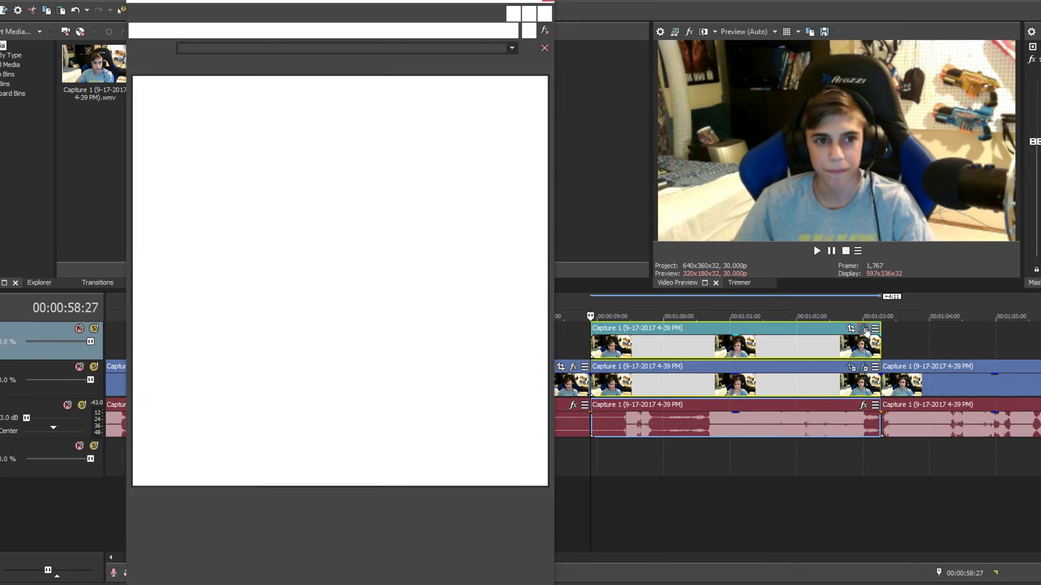
drag(630, 194, 600, 194)
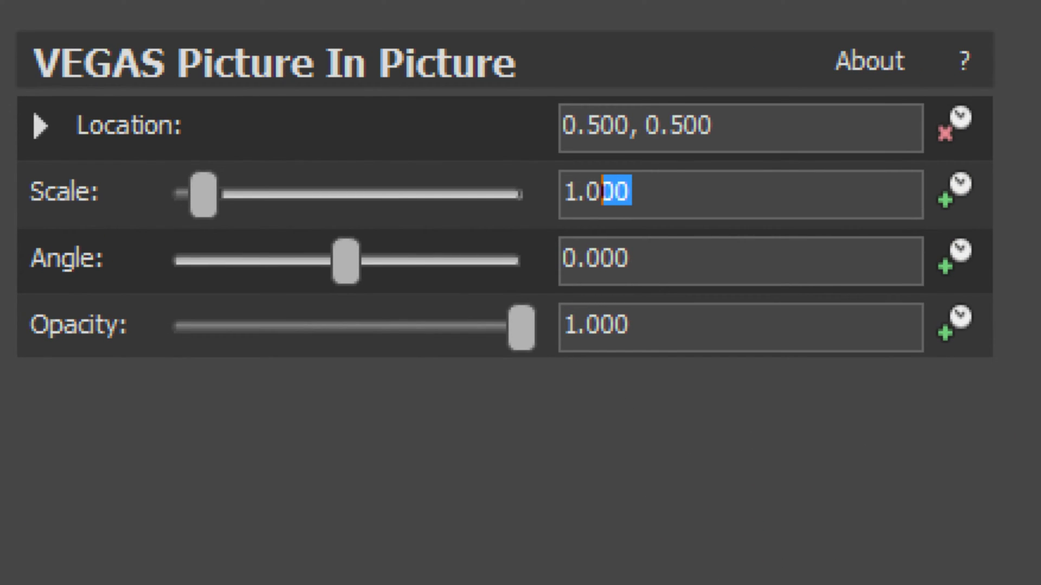
key(BackSpace)
key(BackSpace)
text(5)
key(Return)
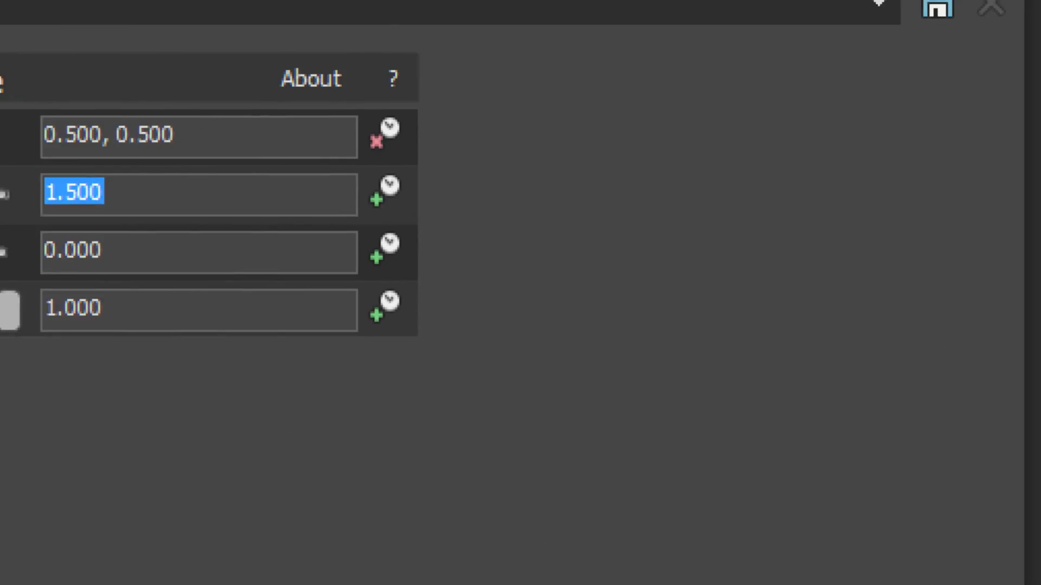
key(space)
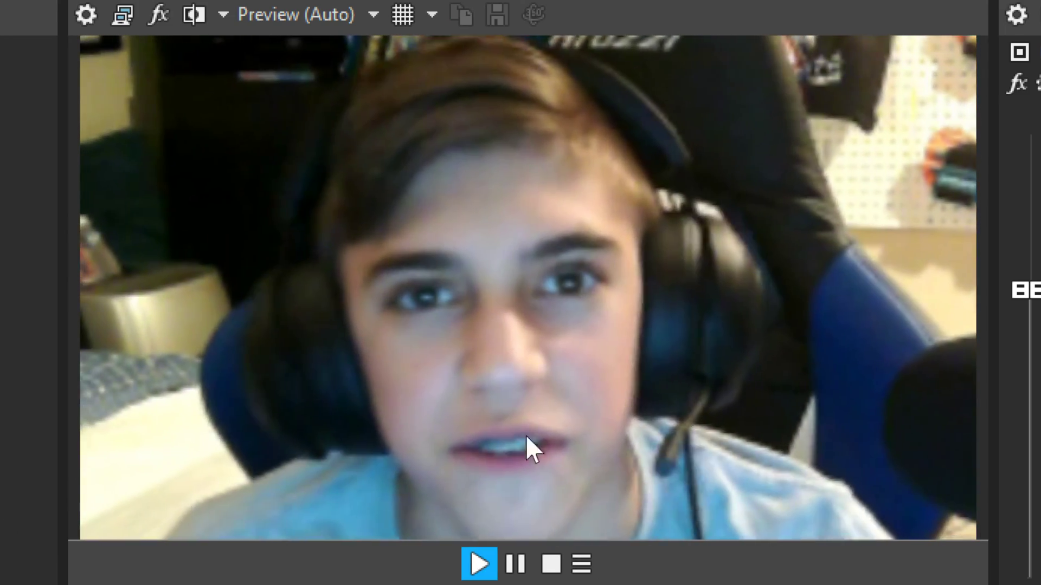
key(space)
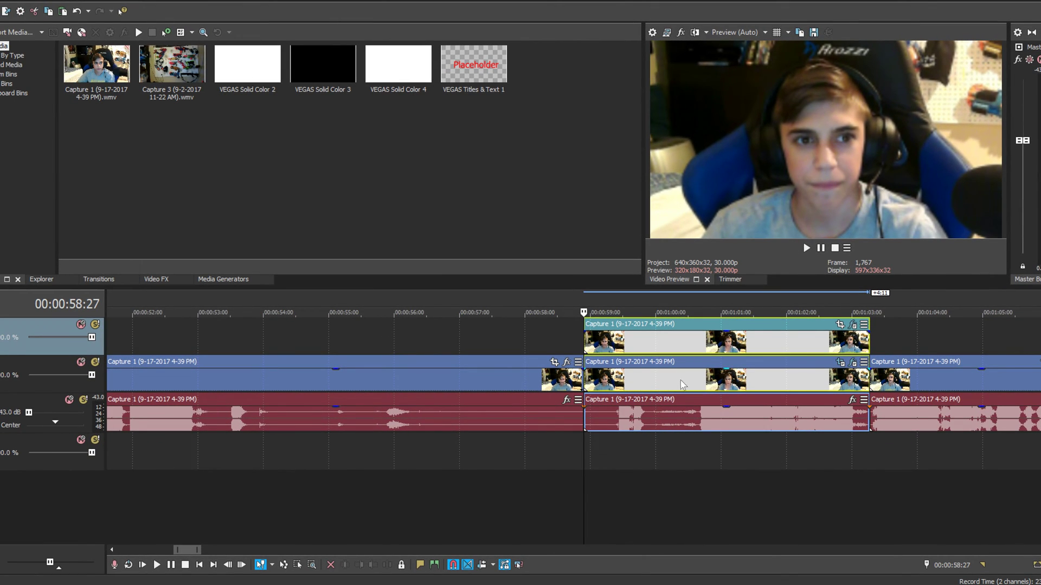
Step: Move the original section's video and audio onto a new track and delete that track
drag(689, 401, 692, 479)
drag(678, 370, 675, 446)
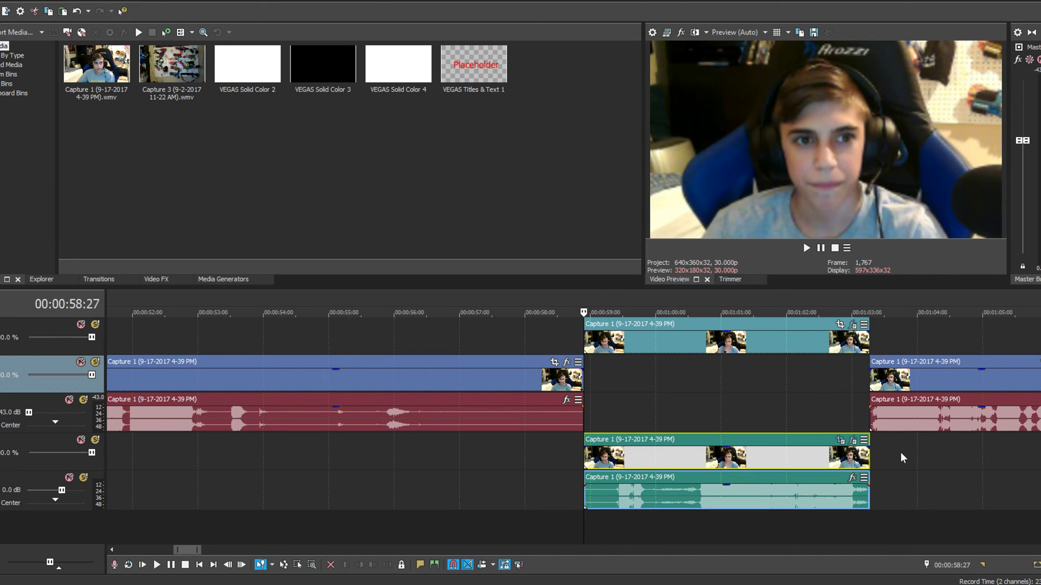
right_click(901, 453)
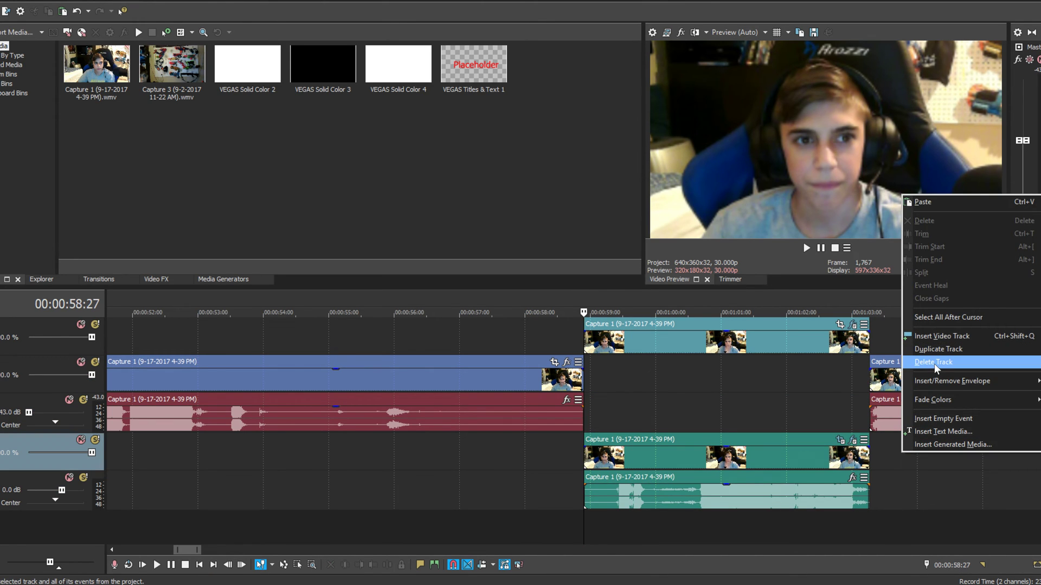
click(935, 362)
Step: Drag the tracked video and its audio into the main tracks and play back the result
drag(733, 452, 733, 413)
drag(728, 339, 790, 384)
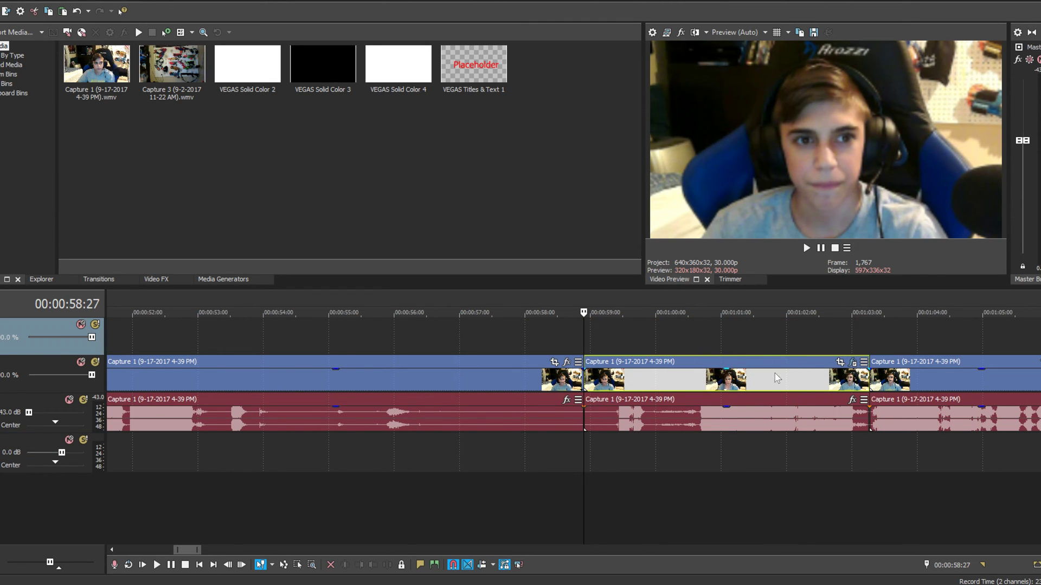
key(space)
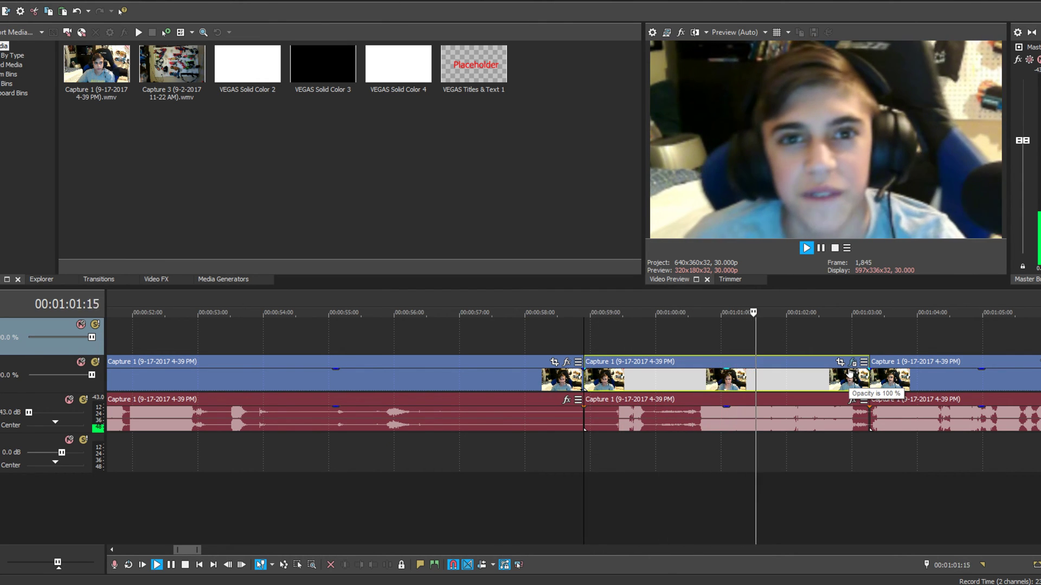
key(space)
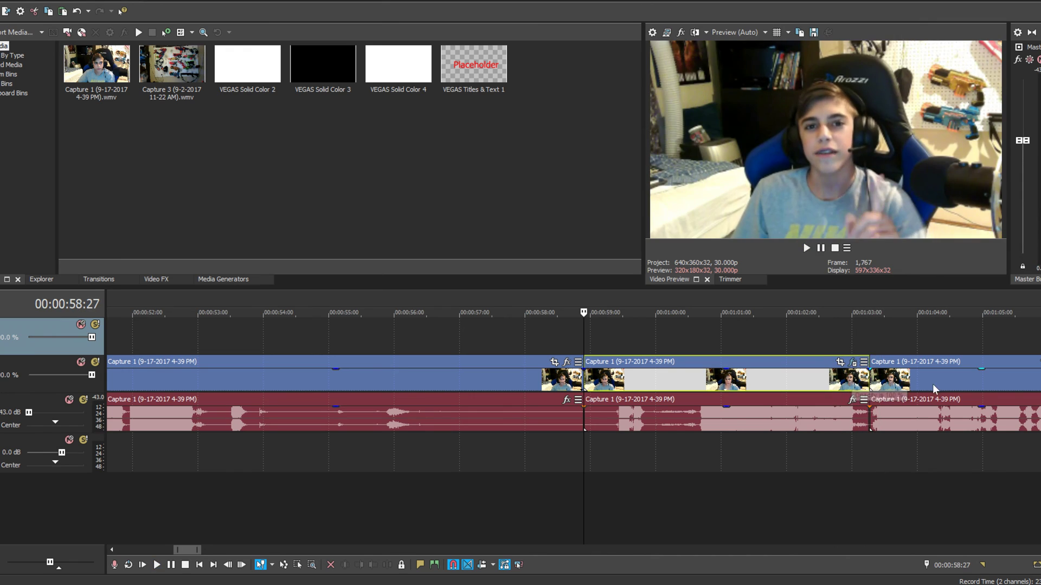